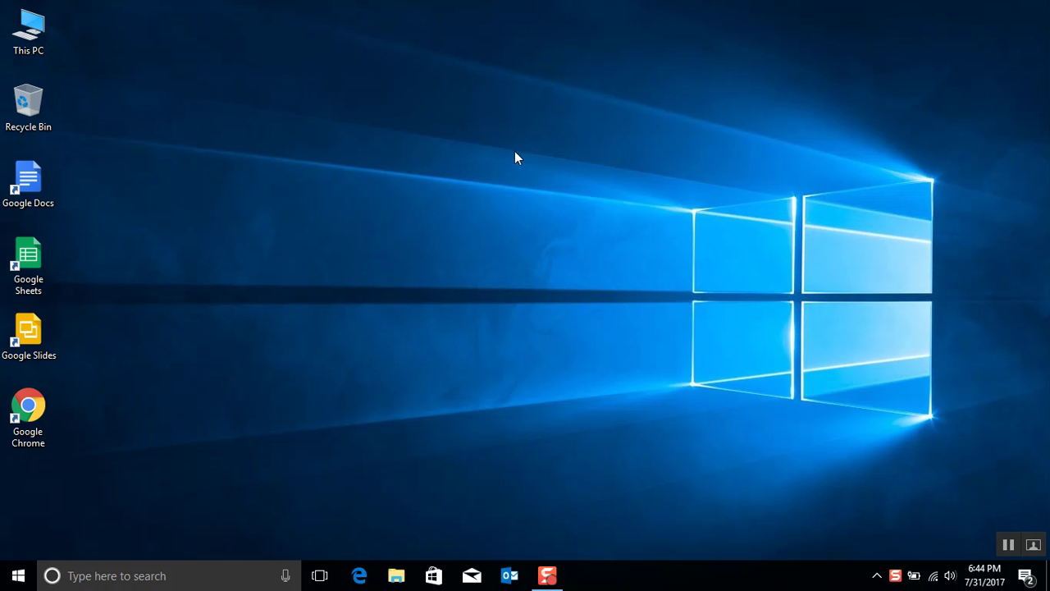
- Expand the Windows Accessories folder in the Start menu's app list and slightly reduce the menu's height
{"action": "left_click", "coordinate": [16, 577]}
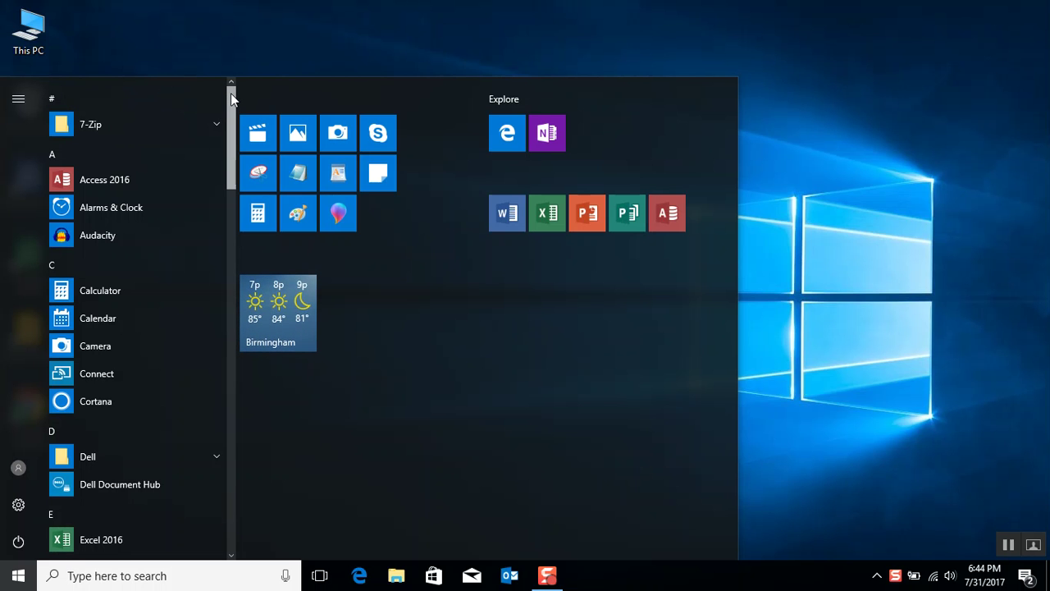
{"action": "left_click_drag", "start_coordinate": [231, 93], "coordinate": [231, 165]}
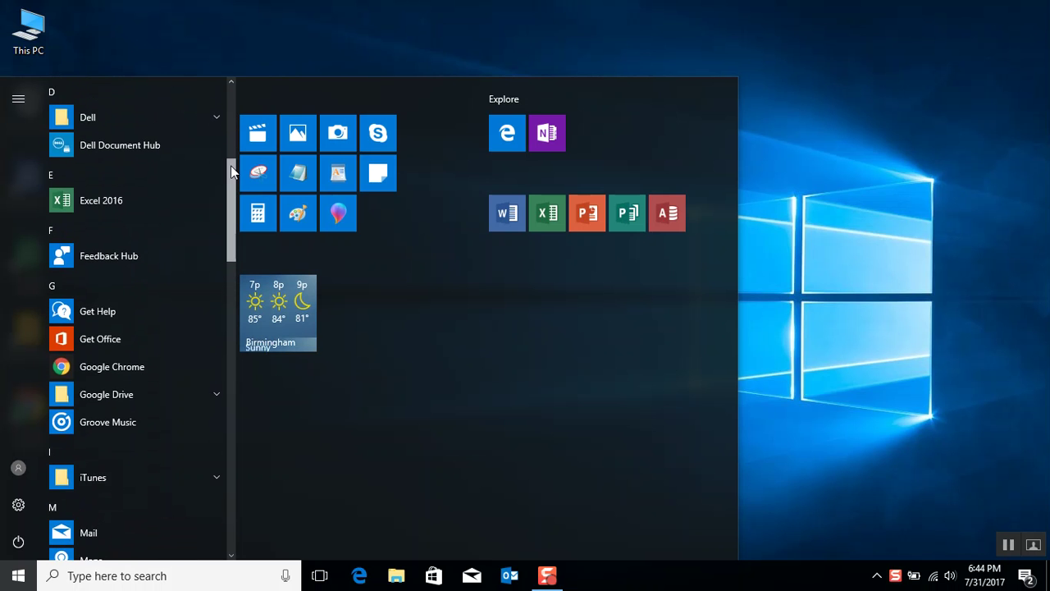
{"action": "left_click_drag", "start_coordinate": [233, 171], "coordinate": [220, 451]}
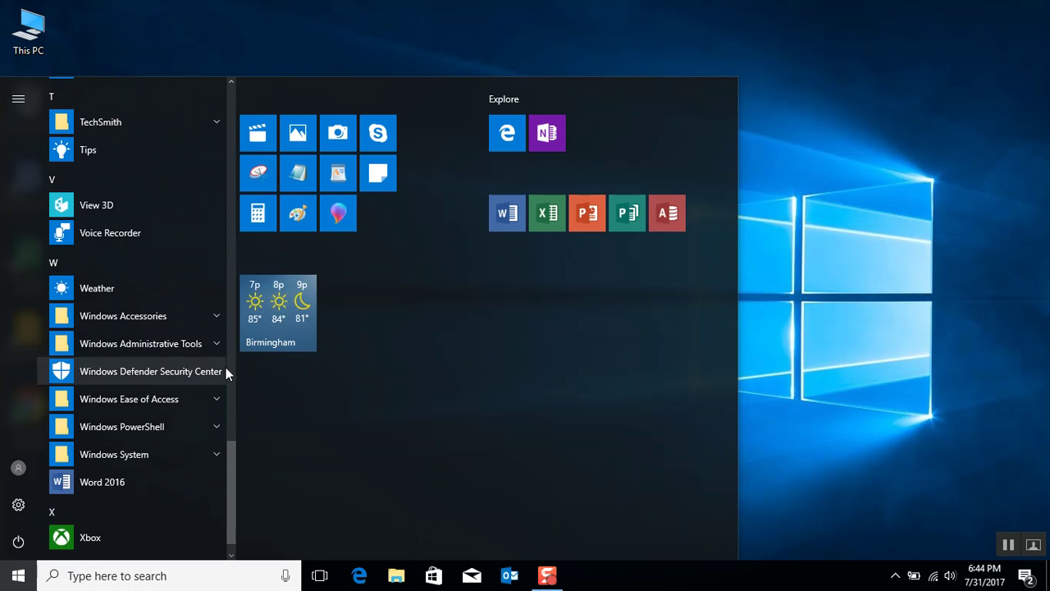
{"action": "left_click", "coordinate": [215, 320]}
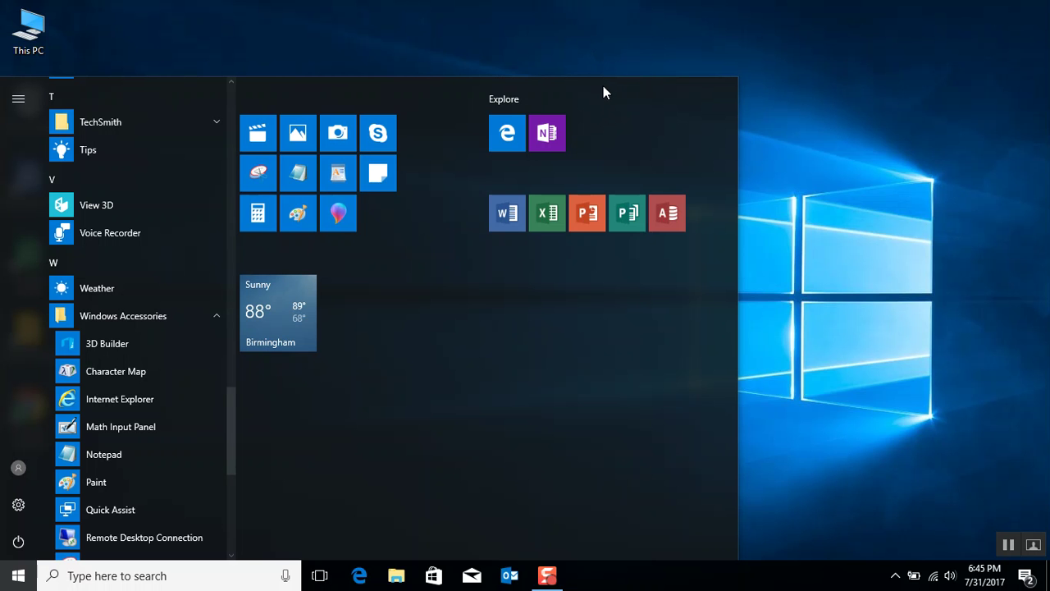
{"action": "mouse_move", "coordinate": [602, 78]}
{"action": "left_mouse_down"}
{"action": "mouse_move", "coordinate": [616, 435]}
{"action": "mouse_move", "coordinate": [608, 78]}
{"action": "left_mouse_up"}
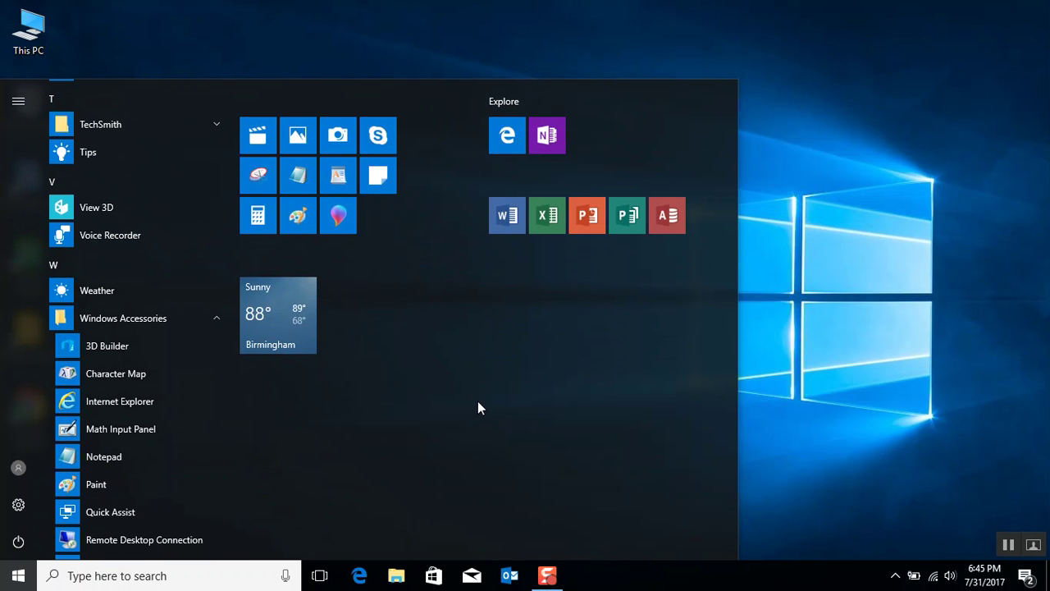
{"action": "mouse_move", "coordinate": [467, 265]}
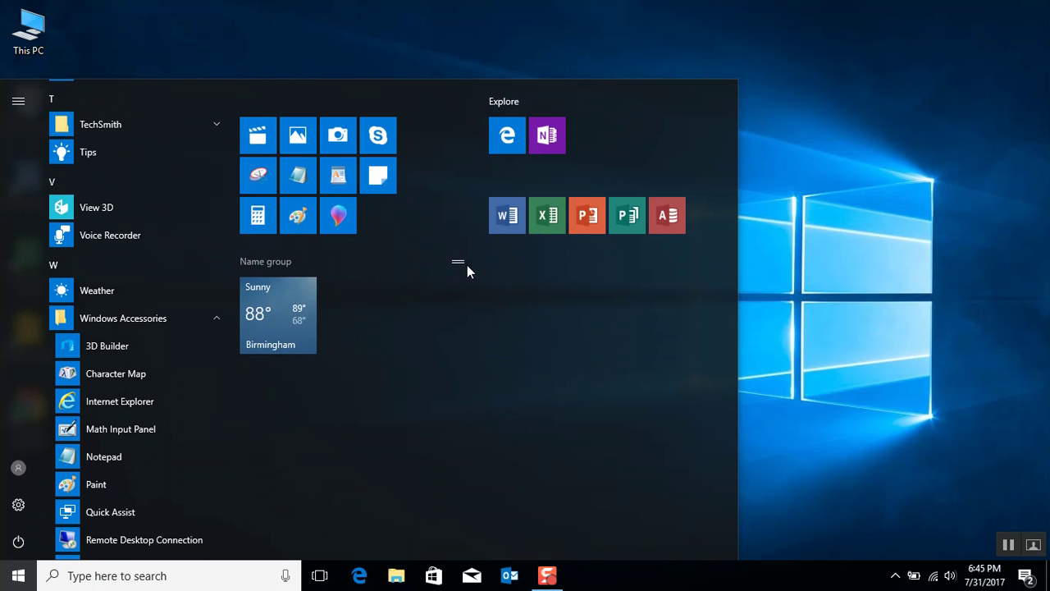
- Resize the Word 2016 tile in the Start menu to Medium
{"action": "right_click", "coordinate": [506, 216]}
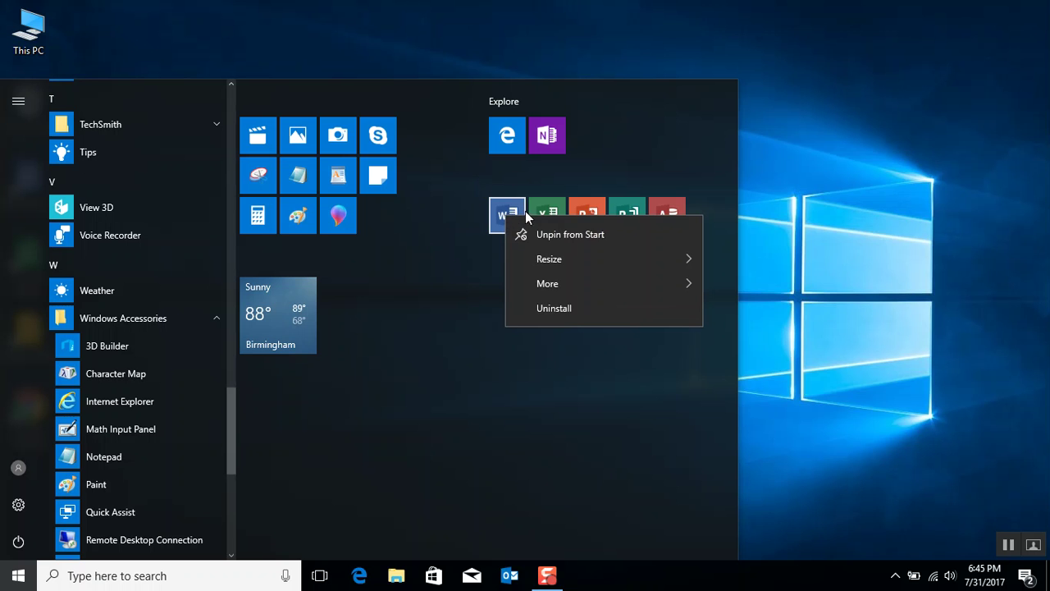
{"action": "mouse_move", "coordinate": [558, 257]}
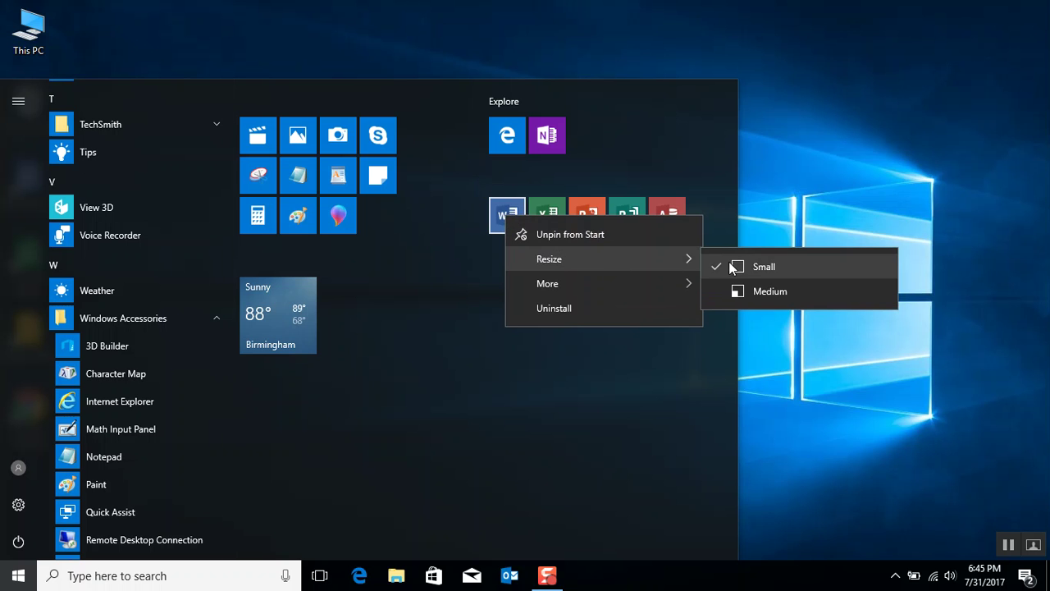
{"action": "left_click", "coordinate": [755, 290]}
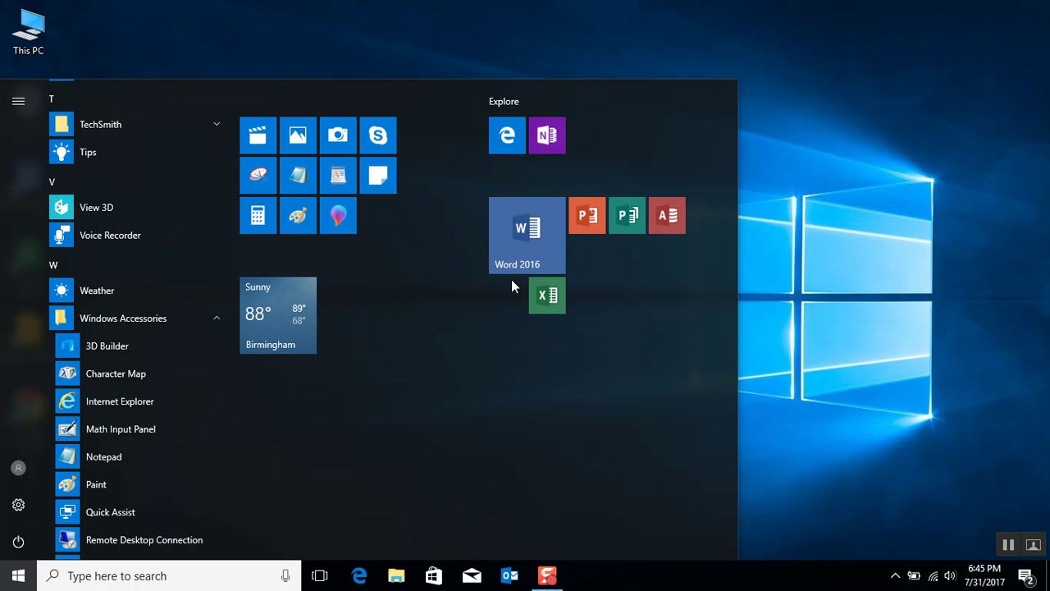
- Resize the Word 2016 tile to Small and move the Excel tile back between the Word and PowerPoint tiles
{"action": "right_click", "coordinate": [527, 242]}
{"action": "mouse_move", "coordinate": [574, 285]}
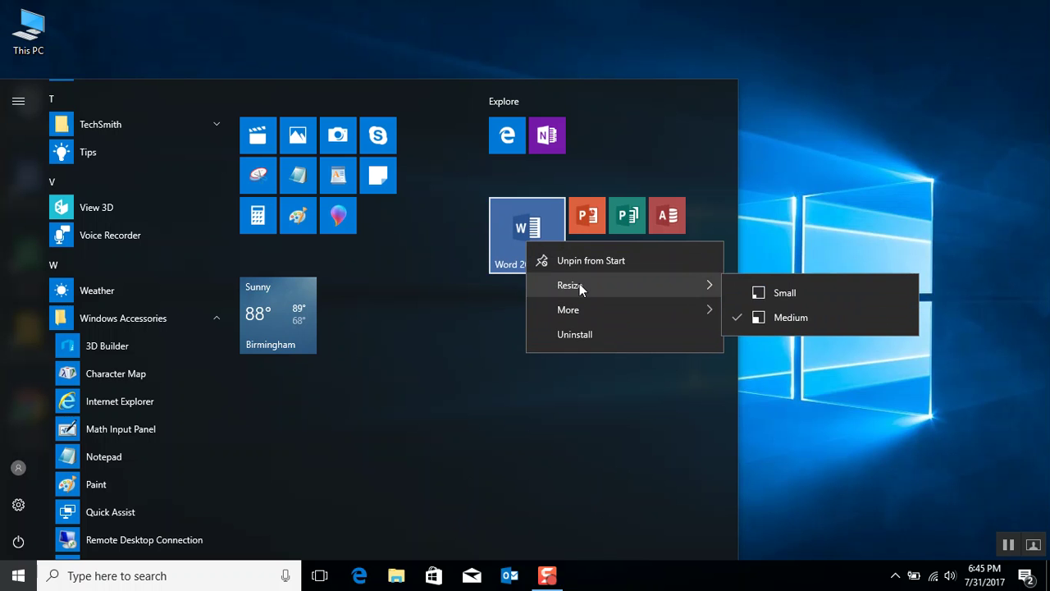
{"action": "left_click", "coordinate": [779, 293]}
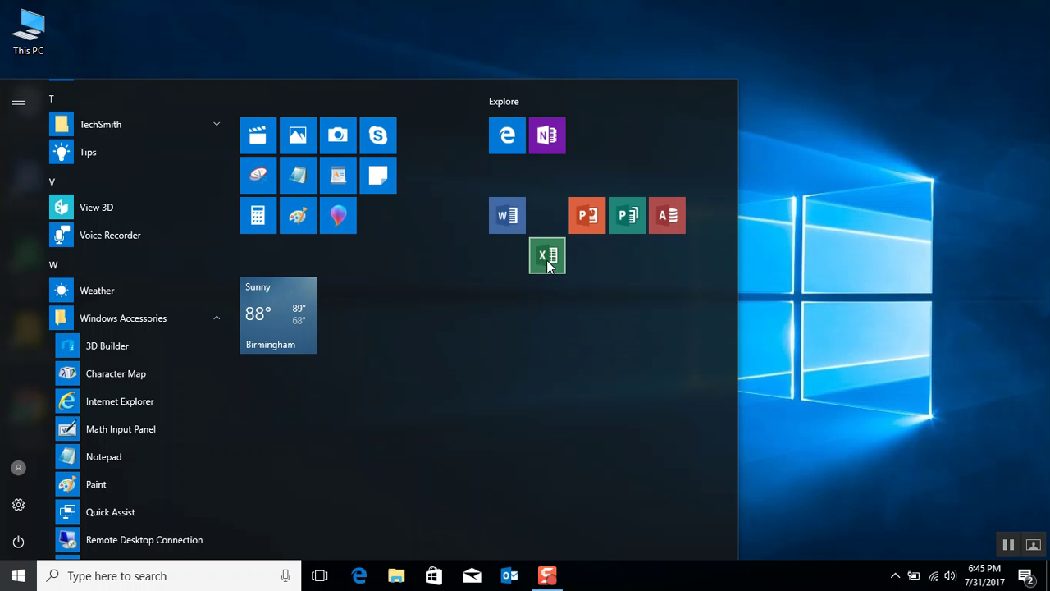
{"action": "left_click_drag", "start_coordinate": [548, 257], "coordinate": [546, 220]}
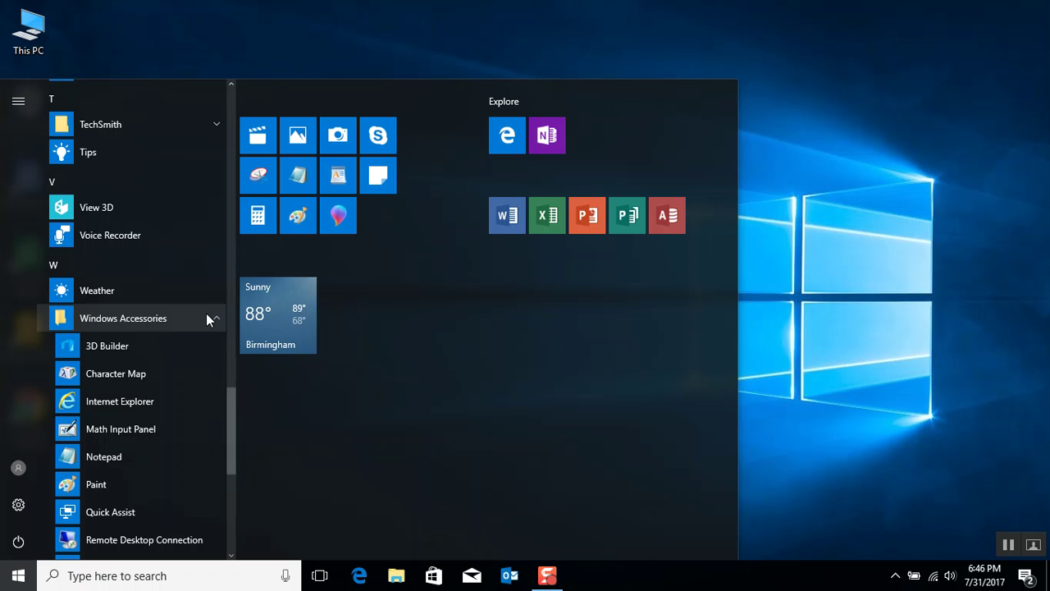
- Open the Weather app from its Start tile, look through its Forecast, Maps, Favorites, Historical Weather and News pages, and close it
{"action": "left_click", "coordinate": [297, 323]}
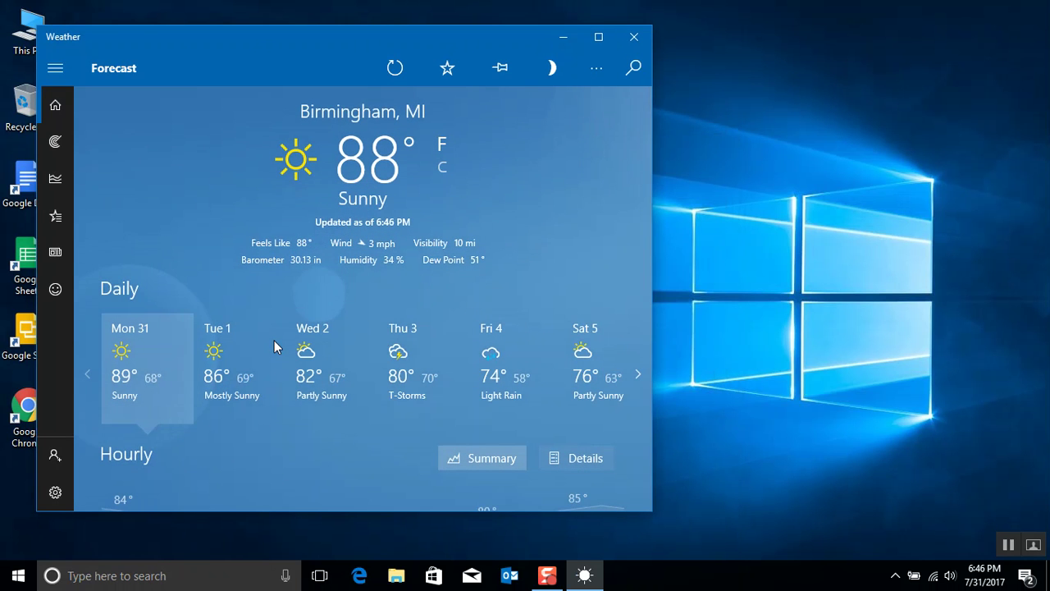
{"action": "left_click_drag", "start_coordinate": [649, 161], "coordinate": [640, 113]}
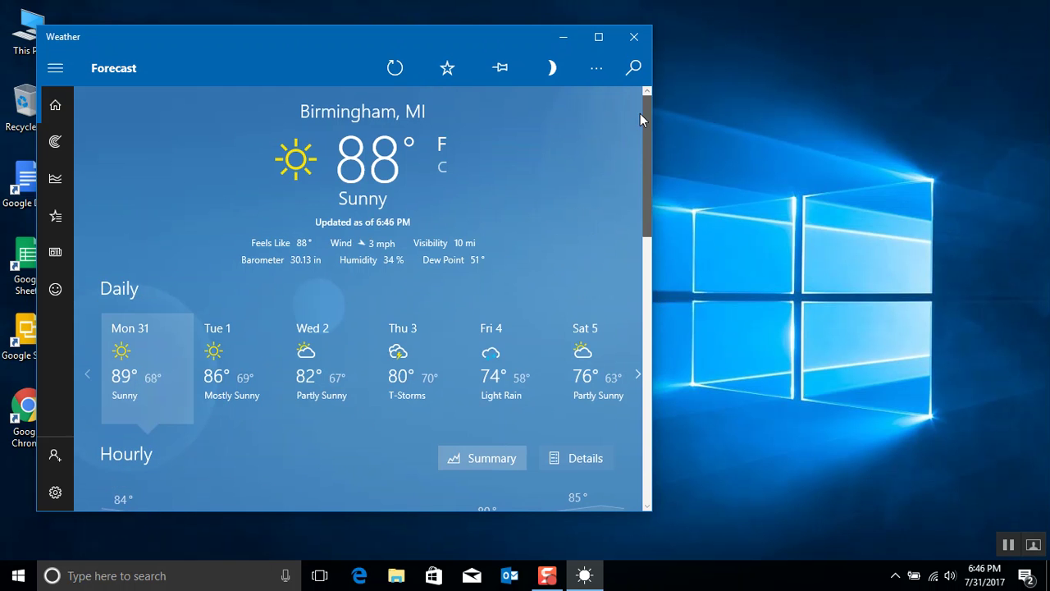
{"action": "left_click", "coordinate": [56, 143]}
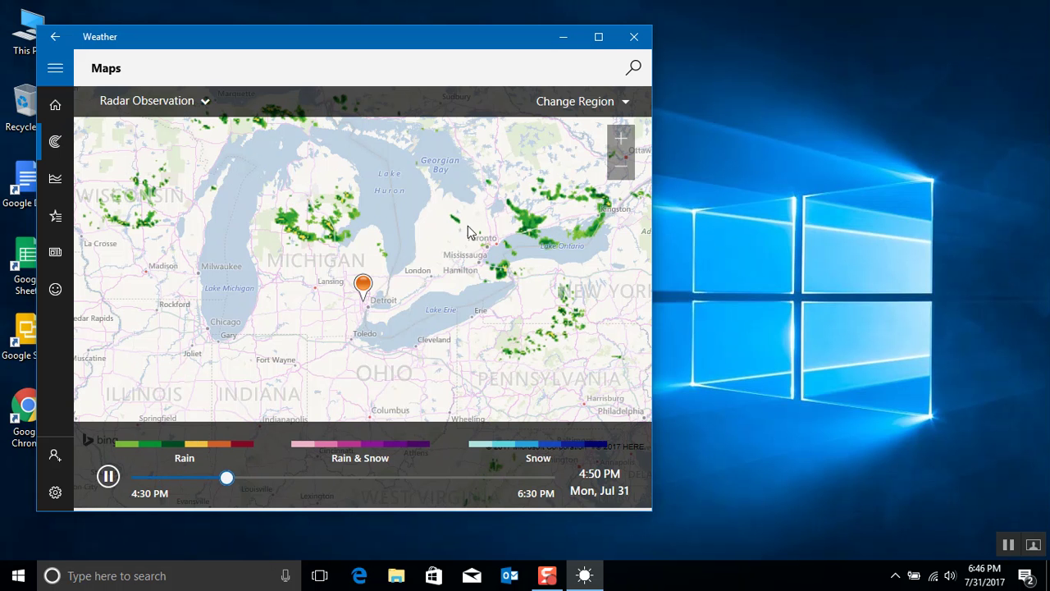
{"action": "left_click", "coordinate": [55, 218]}
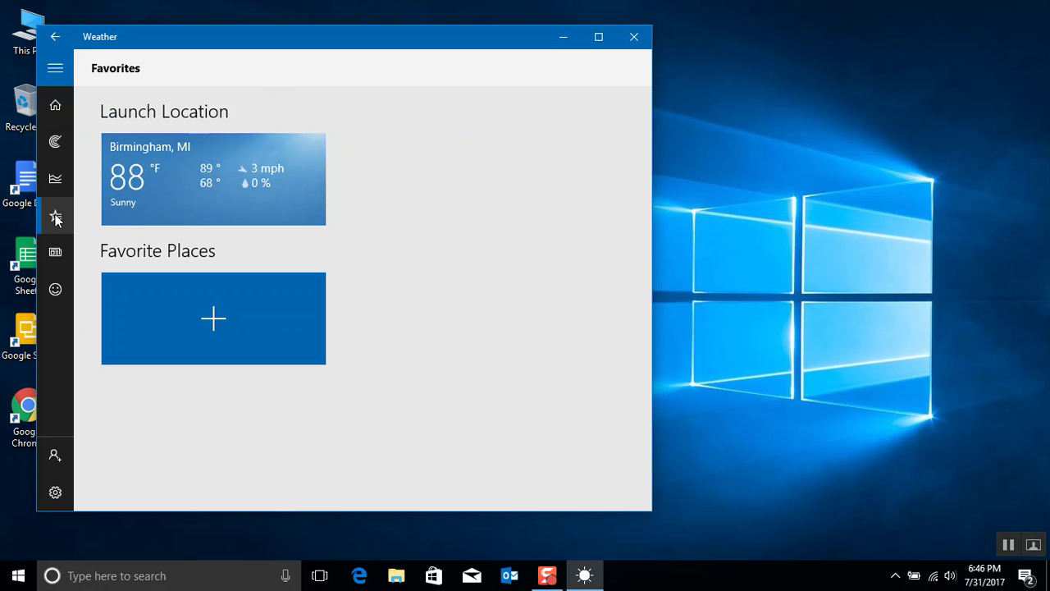
{"action": "left_click", "coordinate": [56, 180]}
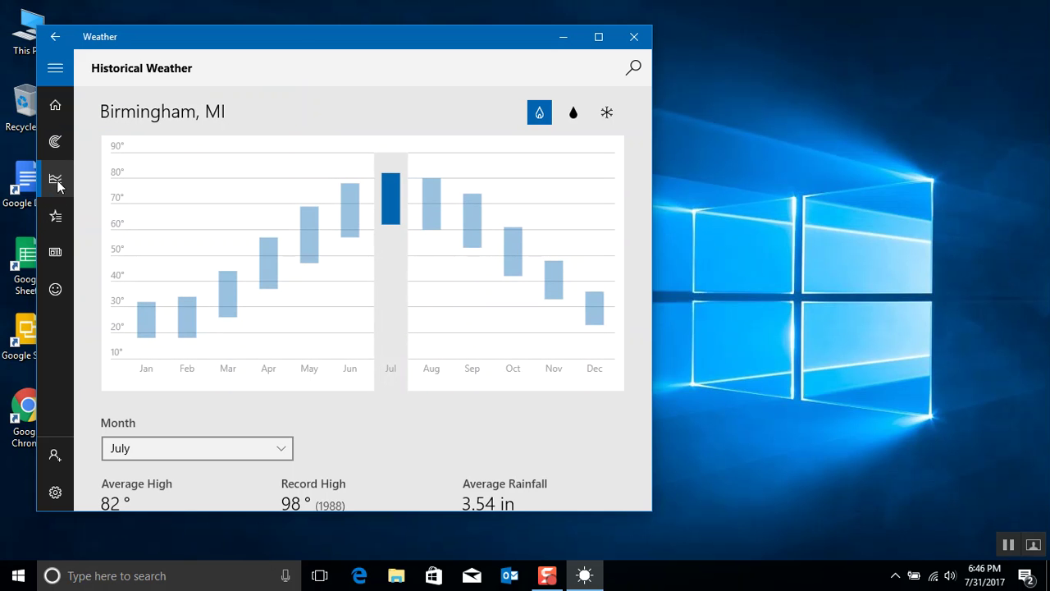
{"action": "left_click", "coordinate": [55, 253]}
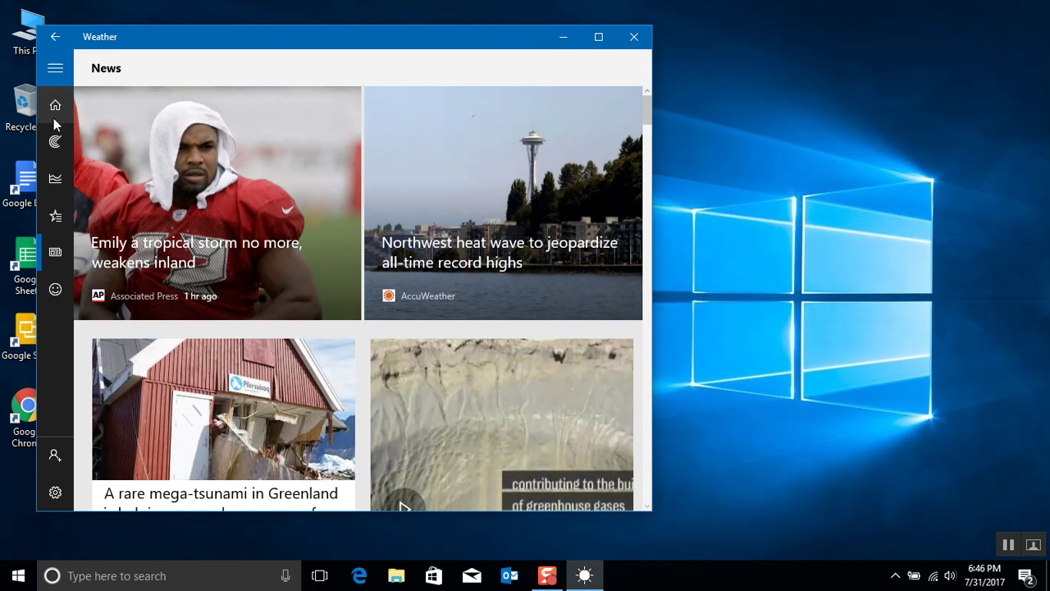
{"action": "left_click", "coordinate": [55, 141]}
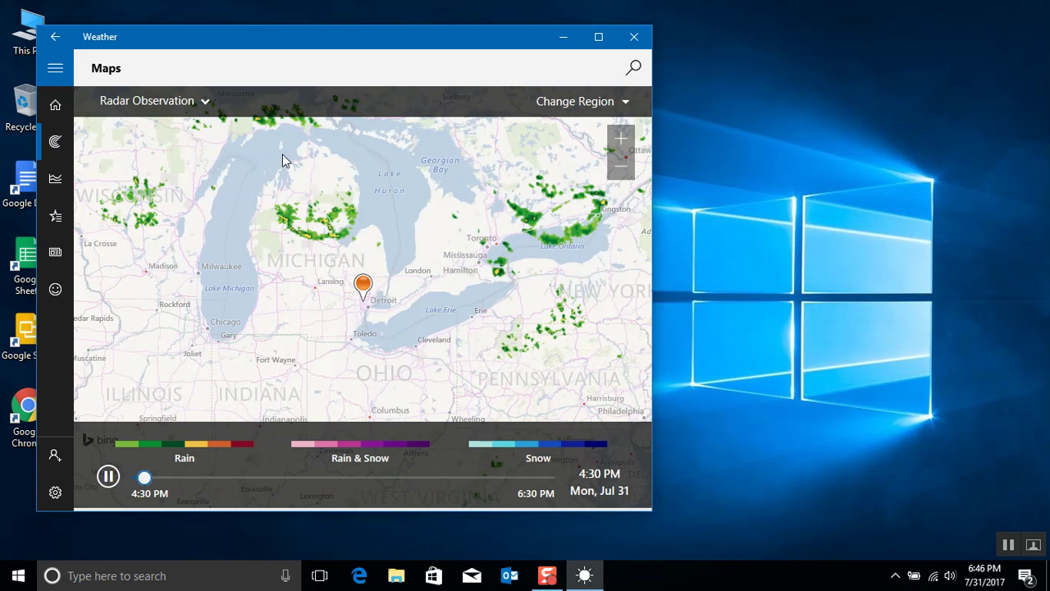
{"action": "left_click", "coordinate": [643, 33]}
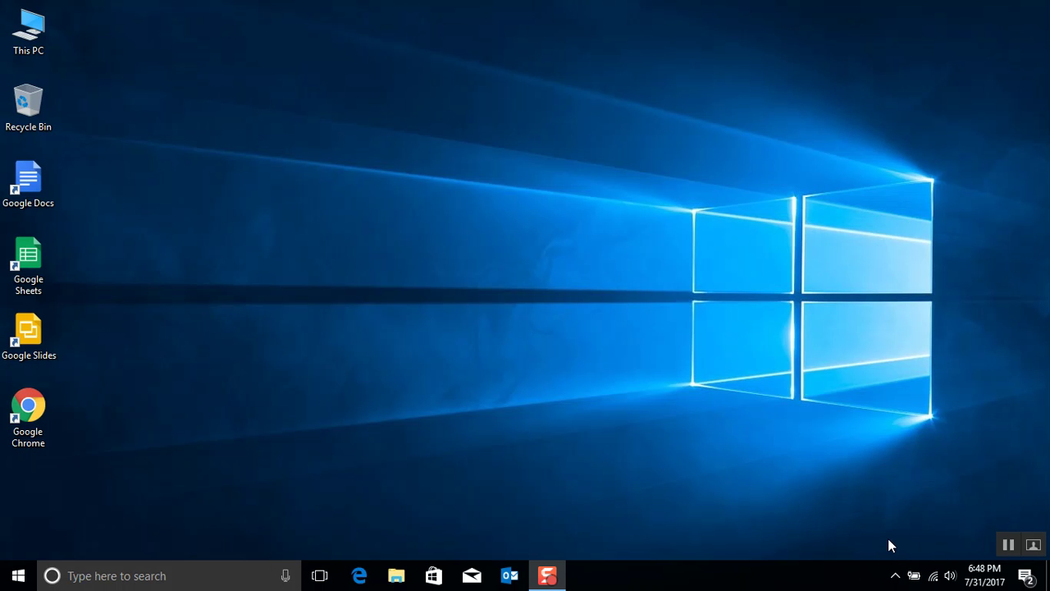
- View the speaker volume control and the clock's calendar from the notification area, and close them
{"action": "mouse_move", "coordinate": [915, 582]}
{"action": "left_click", "coordinate": [952, 580]}
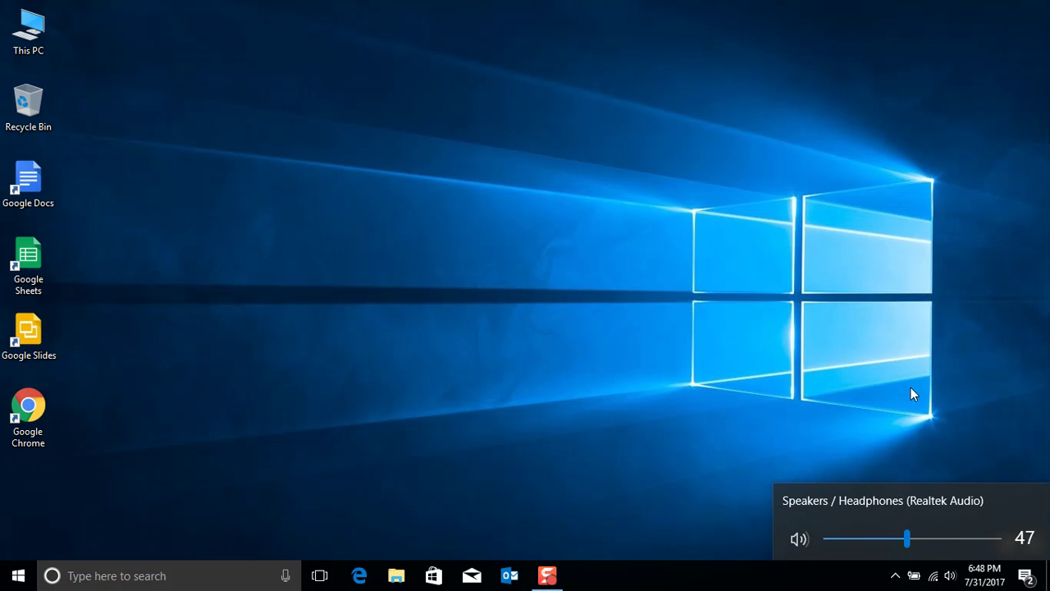
{"action": "left_click", "coordinate": [989, 584]}
{"action": "left_click", "coordinate": [988, 583]}
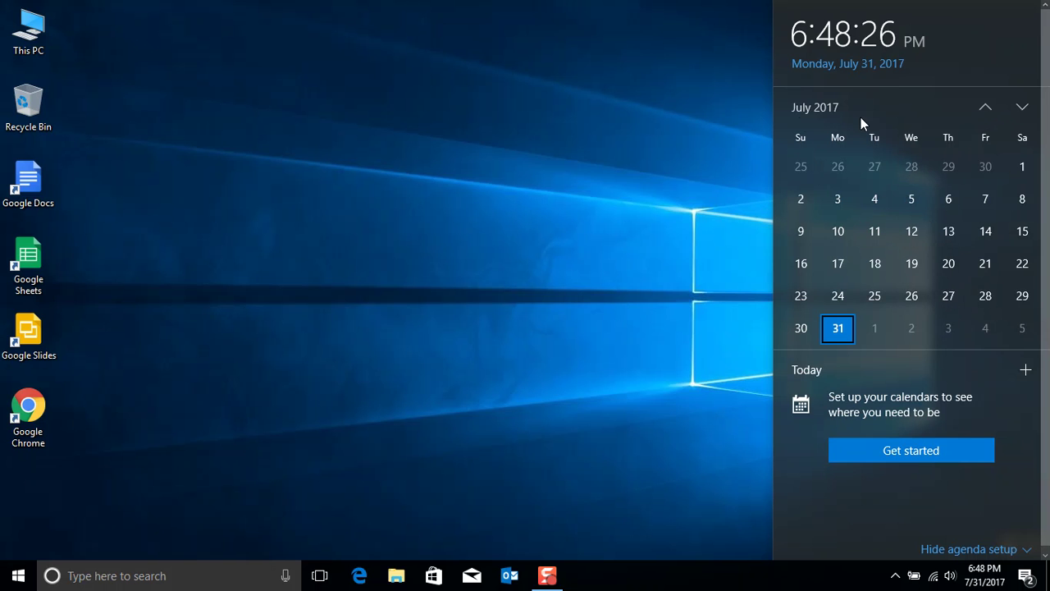
{"action": "left_click", "coordinate": [700, 102]}
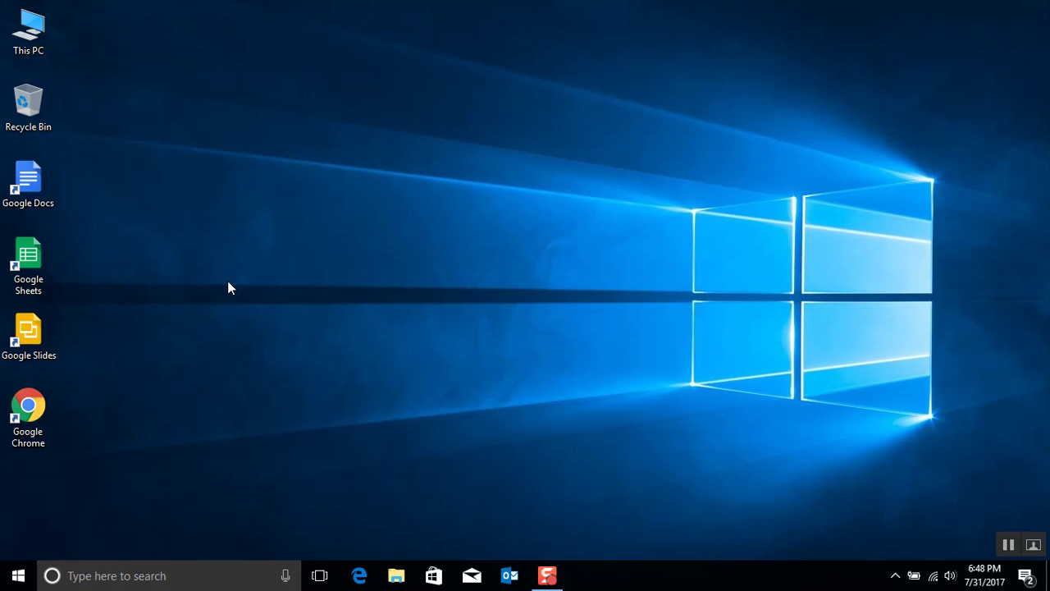
- Calculate 365x24x60 with the Windows search and dismiss the results
{"action": "left_click", "coordinate": [73, 575]}
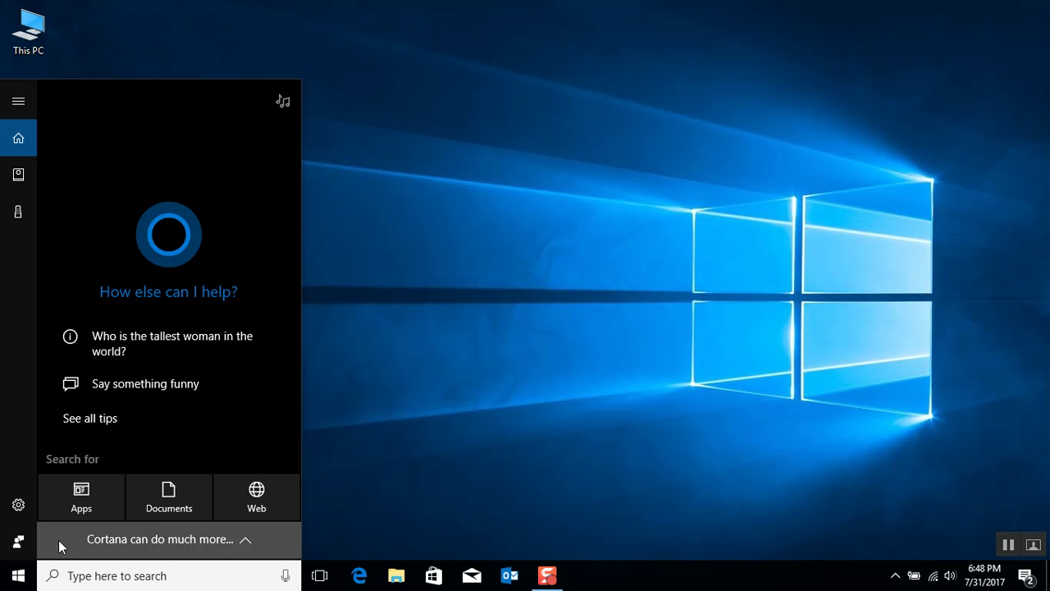
{"action": "type", "text": "365"}
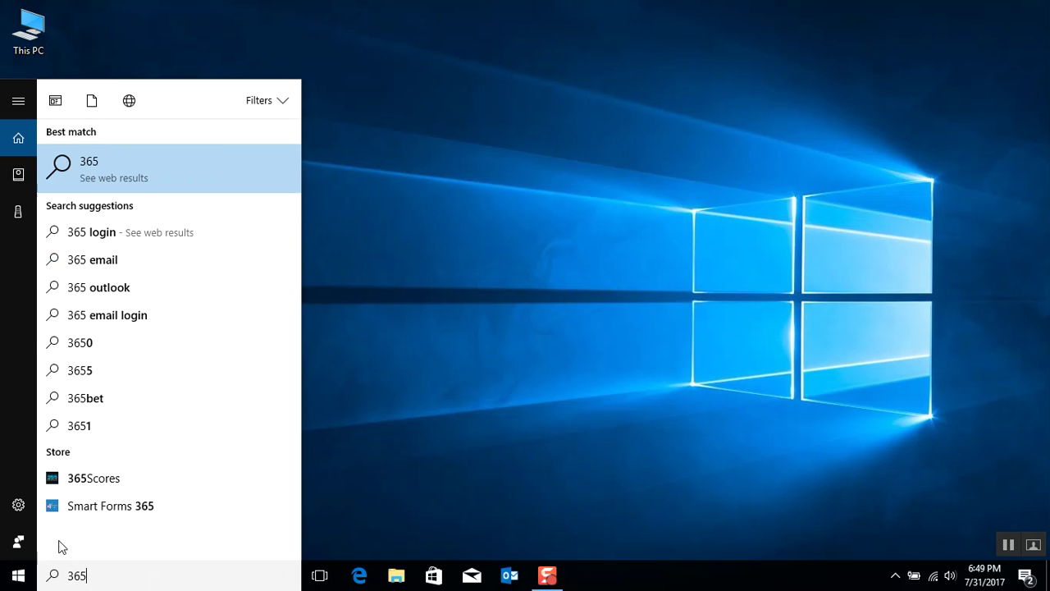
{"action": "type", "text": "x"}
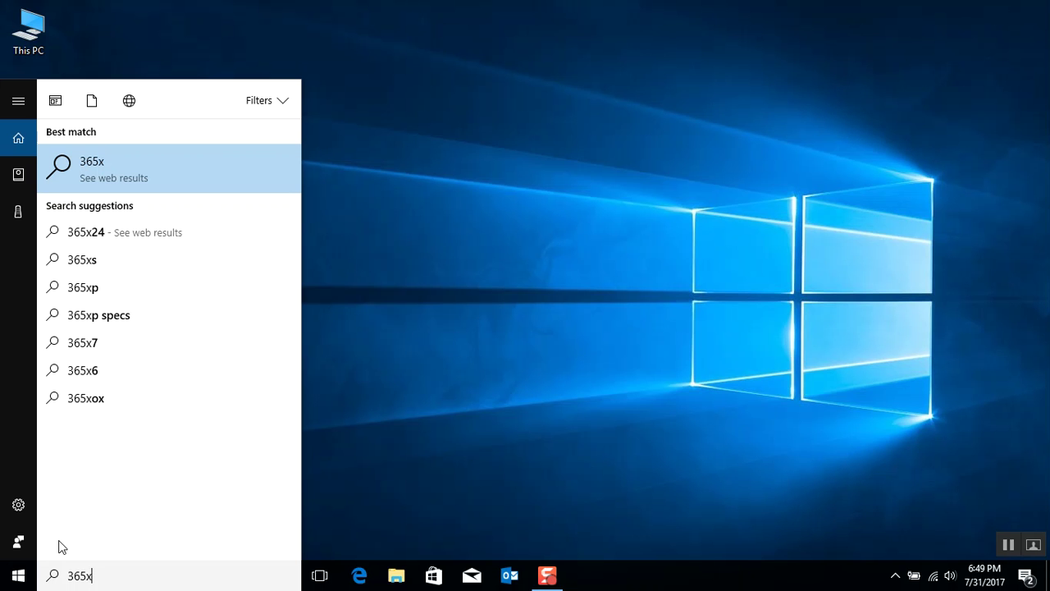
{"action": "type", "text": "24"}
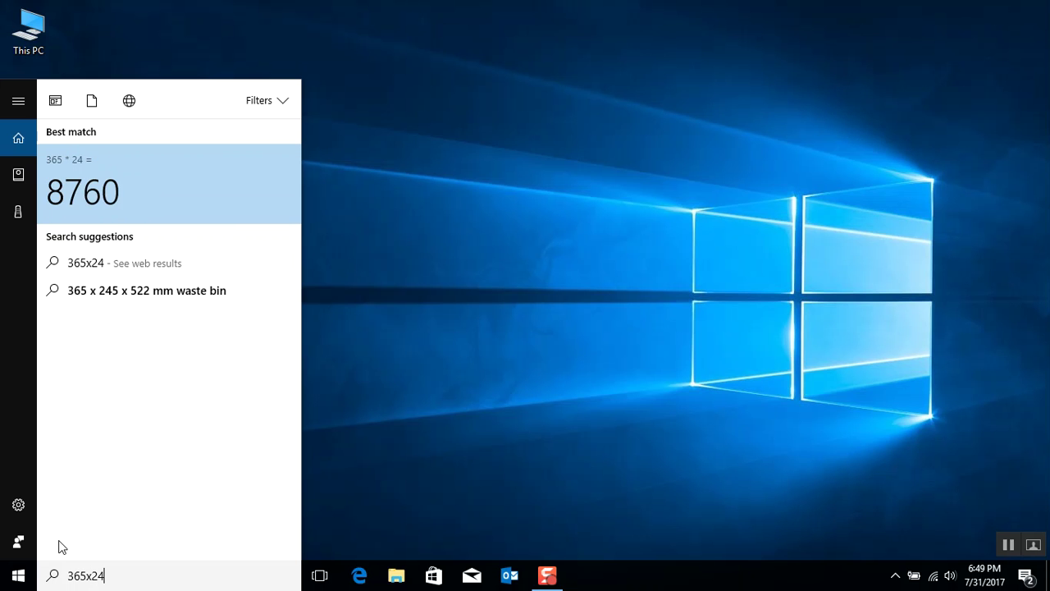
{"action": "type", "text": "x6"}
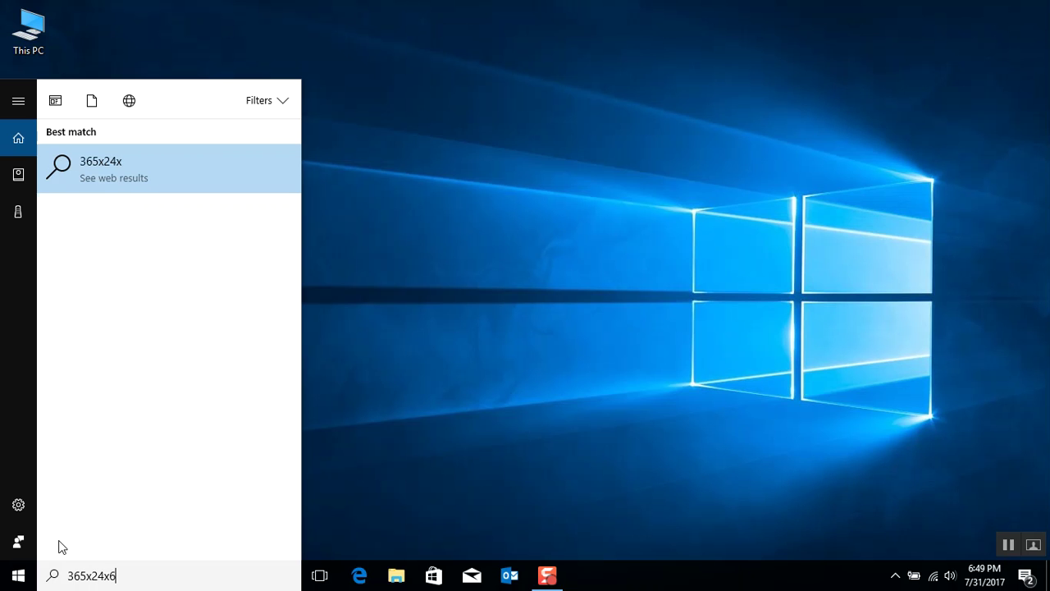
{"action": "type", "text": "0"}
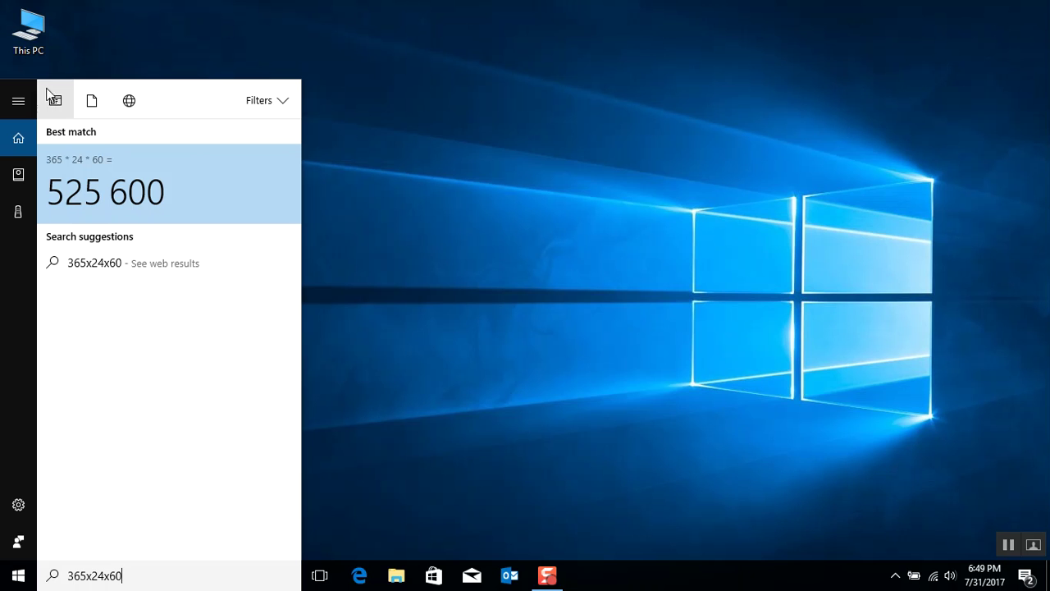
{"action": "left_click", "coordinate": [364, 113]}
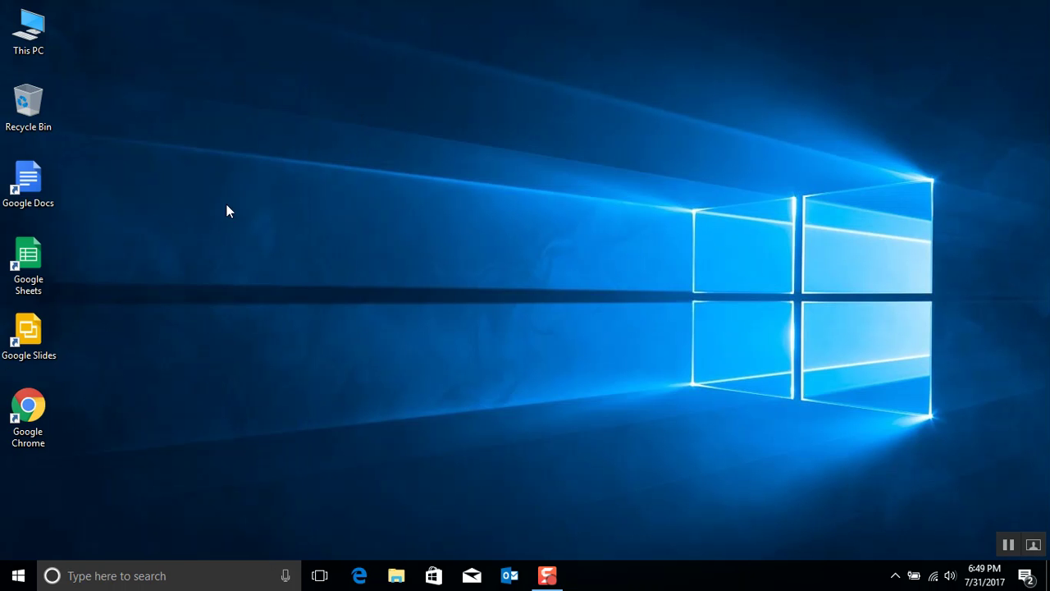
- Search Windows for "calc", launch the Calculator app and close it again
{"action": "left_click", "coordinate": [81, 577]}
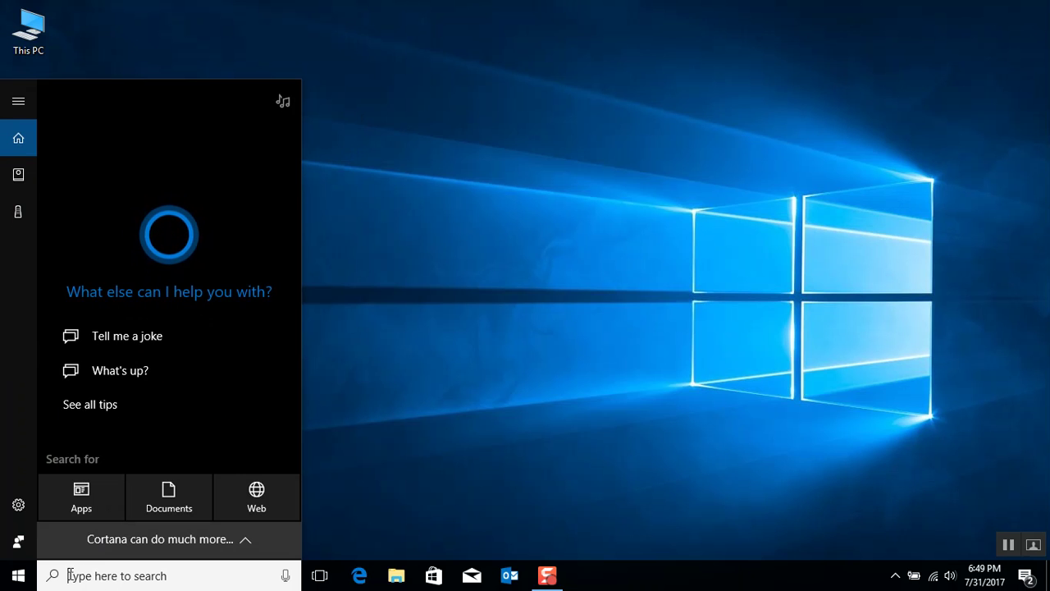
{"action": "type", "text": "calc"}
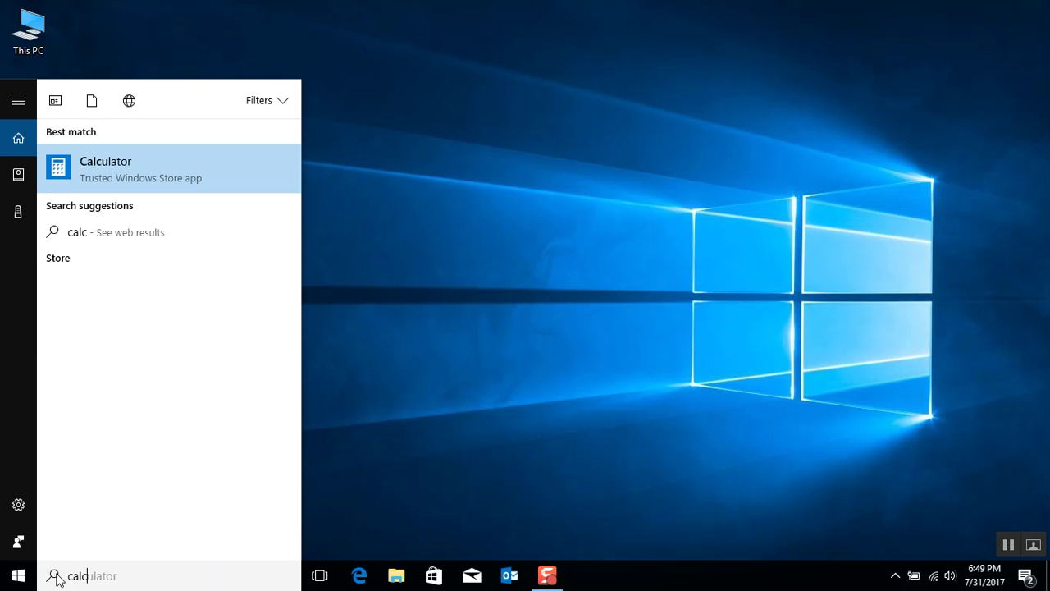
{"action": "left_click", "coordinate": [129, 166]}
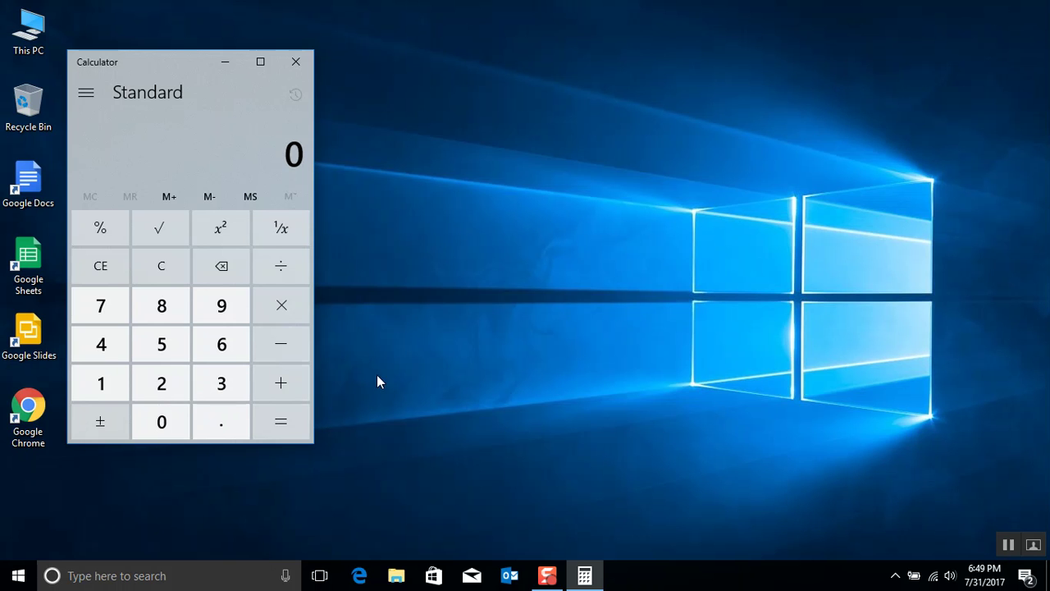
{"action": "left_click", "coordinate": [296, 63]}
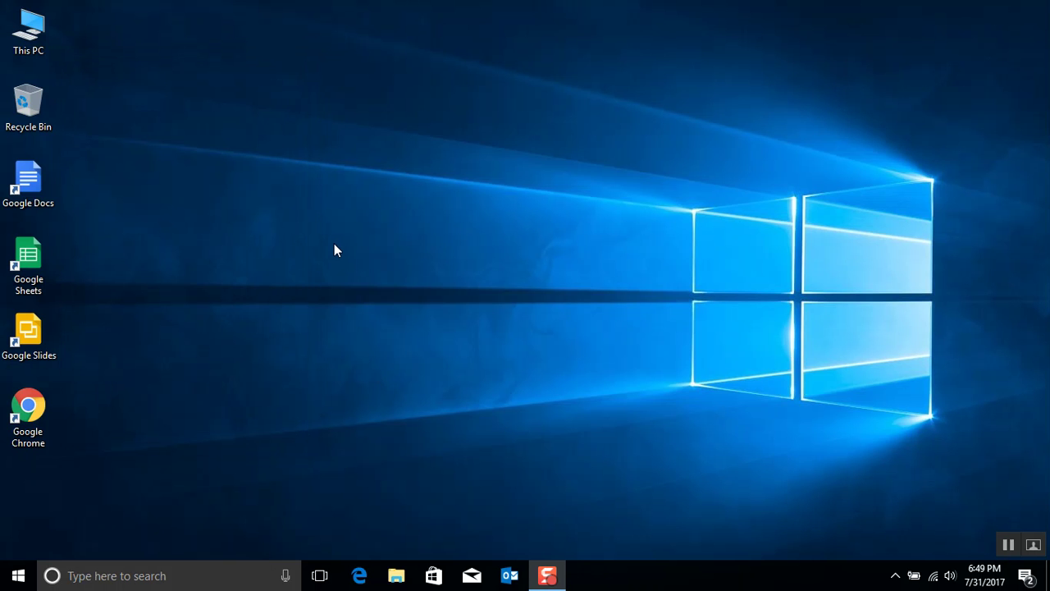
- Search Windows for "out", pin the Outlook 2016 desktop app to Start and dismiss the search results
{"action": "left_click", "coordinate": [85, 575]}
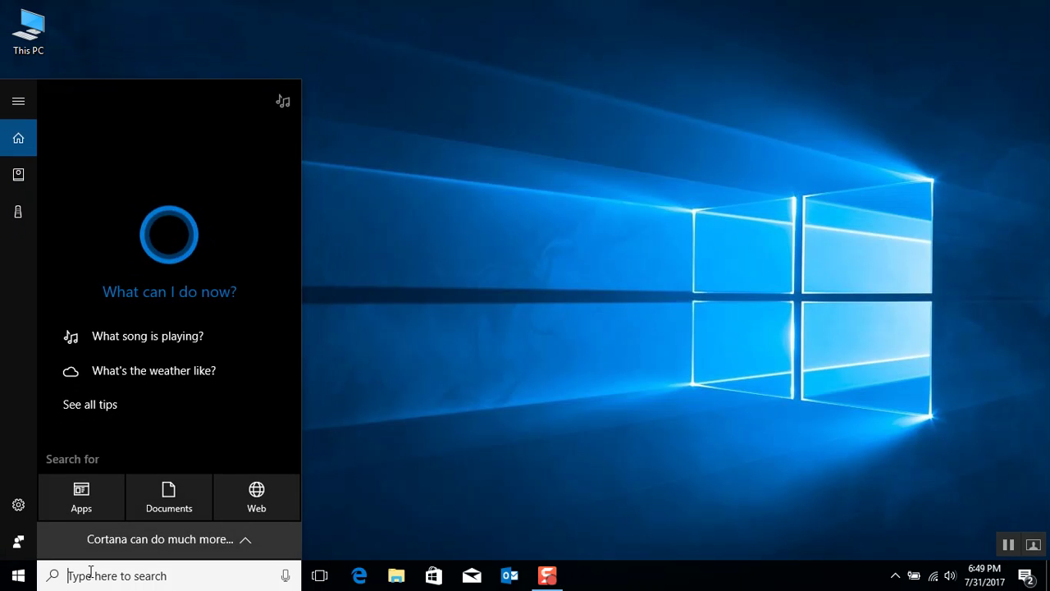
{"action": "type", "text": "out"}
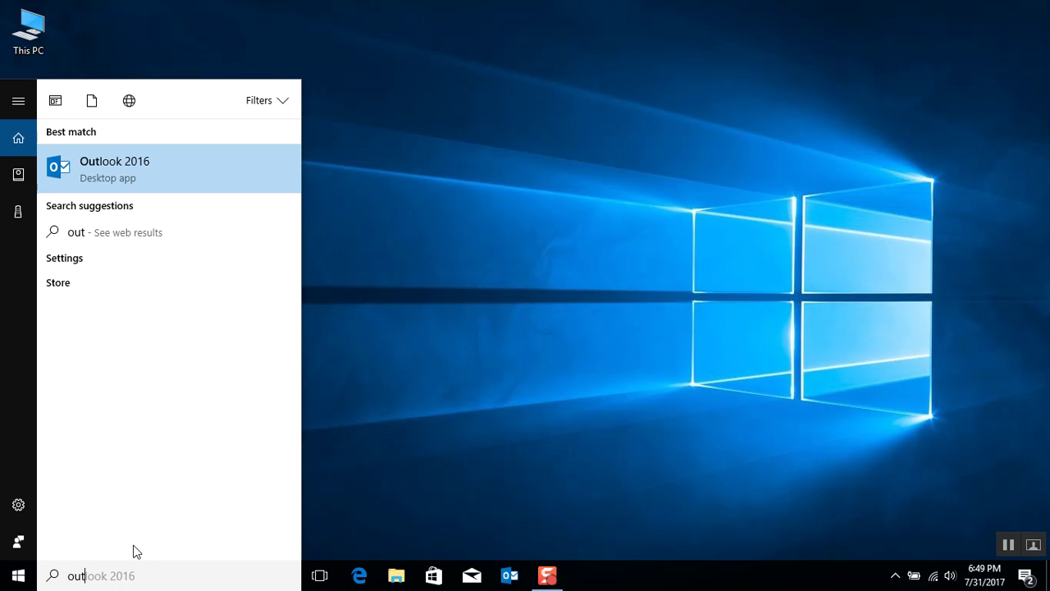
{"action": "right_click", "coordinate": [194, 168]}
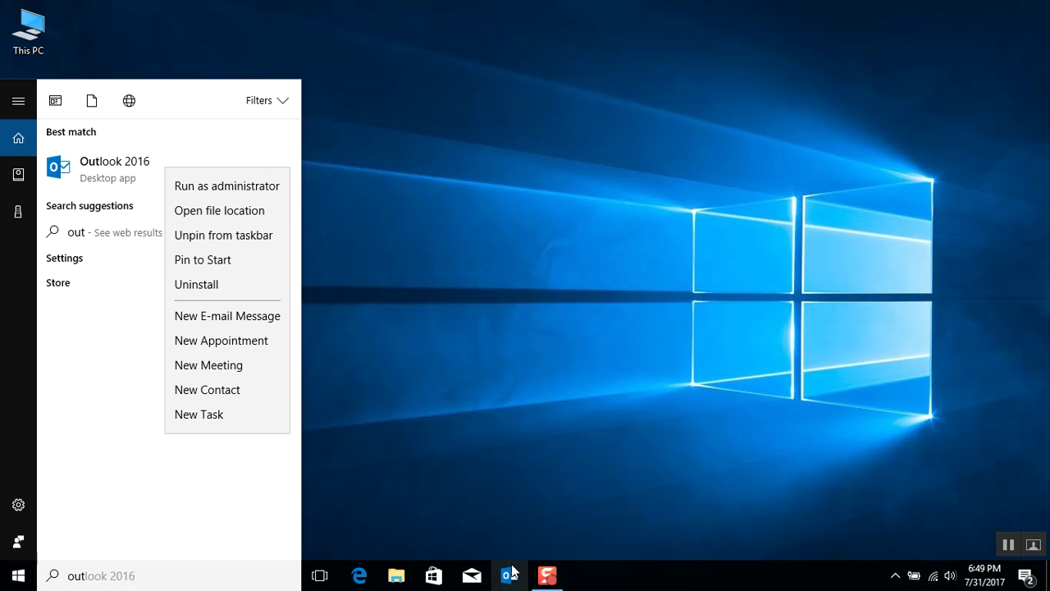
{"action": "left_click", "coordinate": [212, 260]}
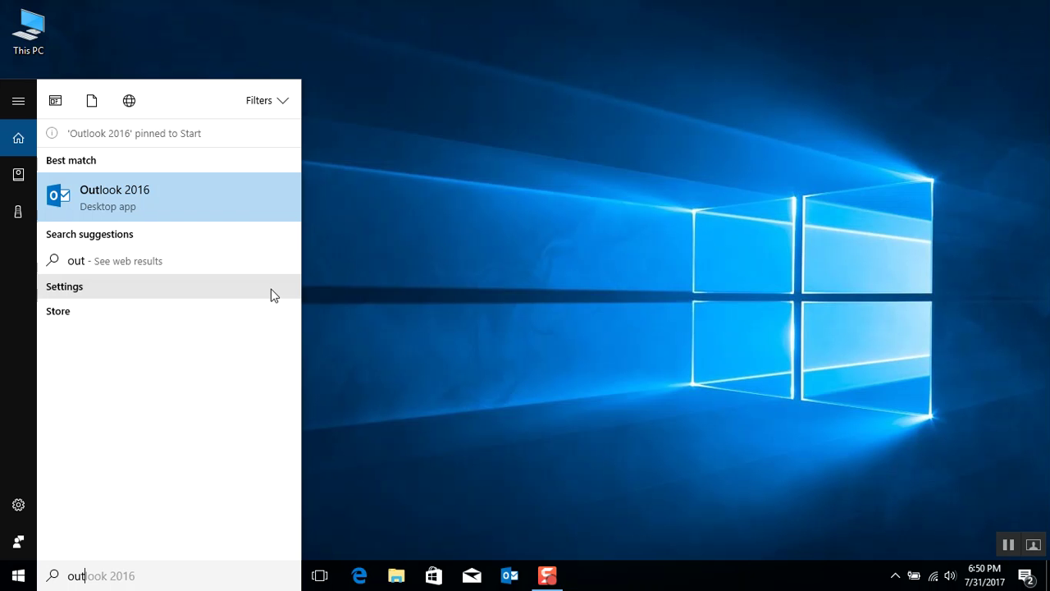
{"action": "left_click", "coordinate": [385, 248]}
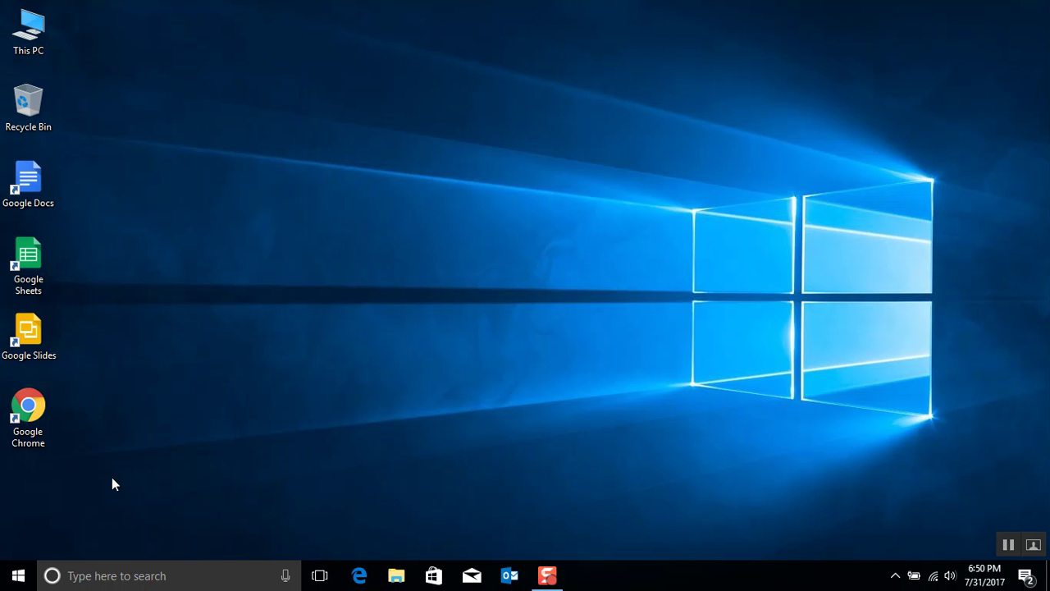
- Resize the Outlook 2016 tile in the Start menu to Small and close the menu
{"action": "left_click", "coordinate": [20, 576]}
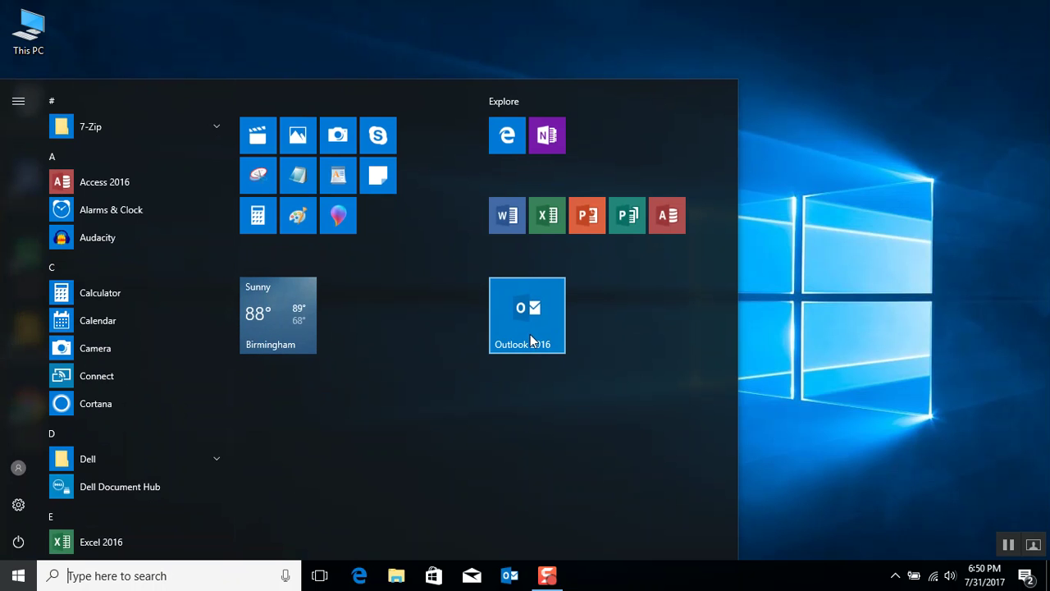
{"action": "right_click", "coordinate": [531, 302]}
{"action": "mouse_move", "coordinate": [590, 63]}
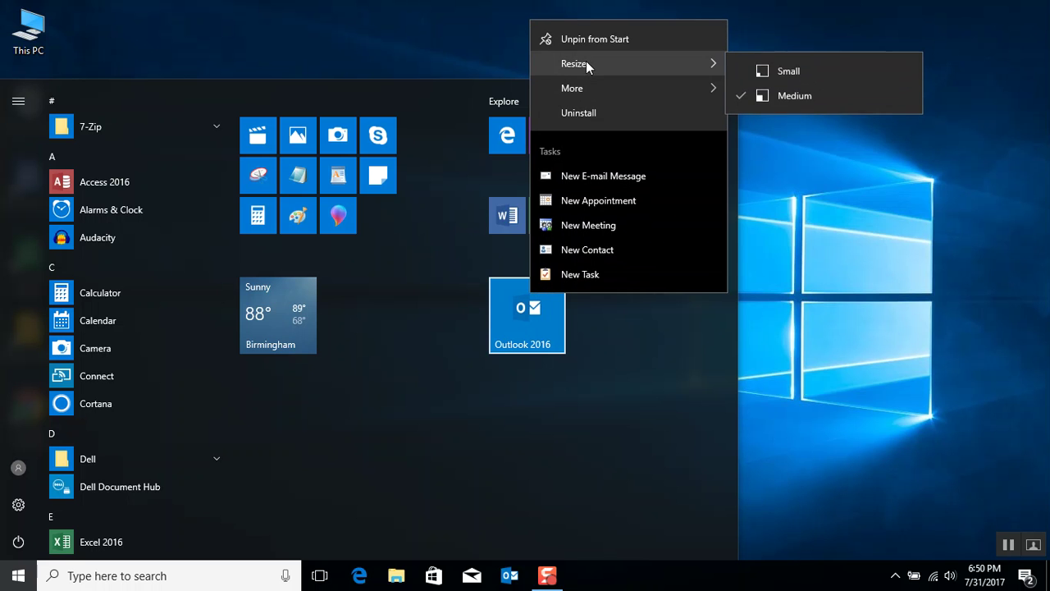
{"action": "left_click", "coordinate": [780, 75]}
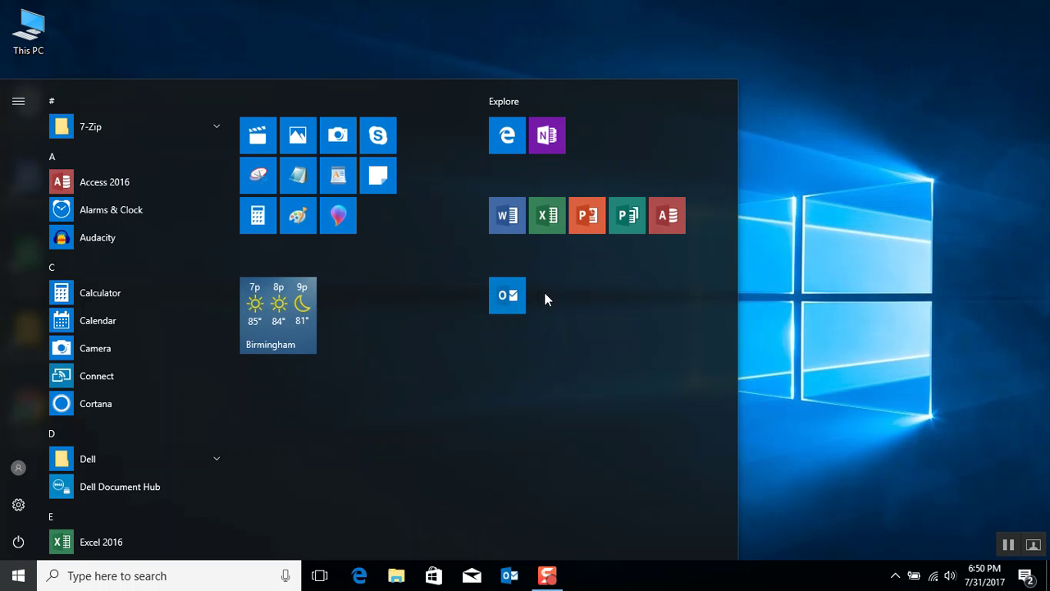
{"action": "left_click_drag", "start_coordinate": [507, 293], "coordinate": [523, 295]}
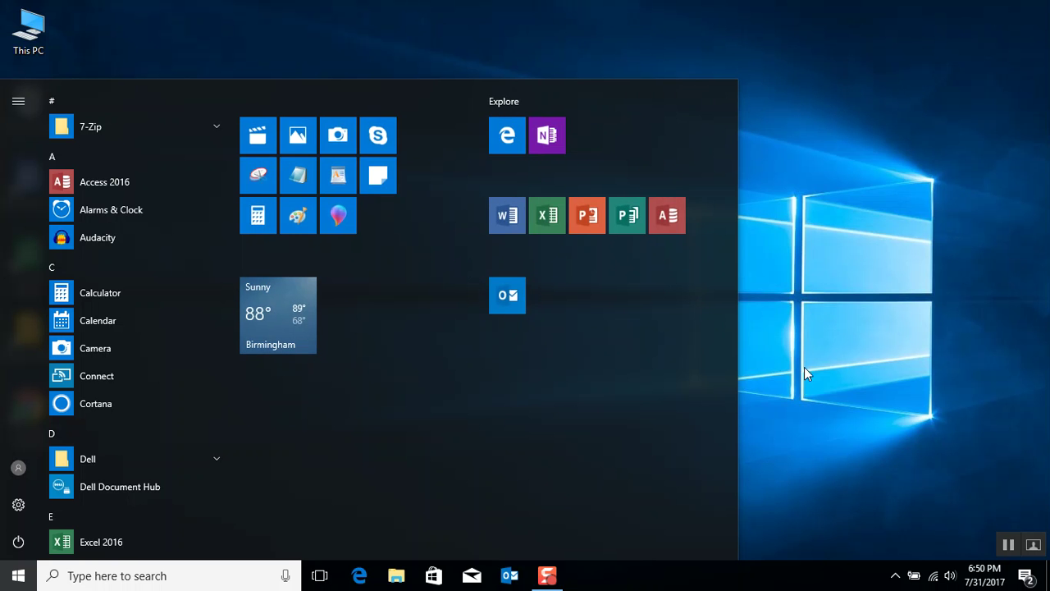
{"action": "left_click", "coordinate": [753, 345]}
- Search Windows for "middle easter rest", open the web results for "middle eastern restaurants near me", look through them and close the browser
{"action": "left_click", "coordinate": [72, 576]}
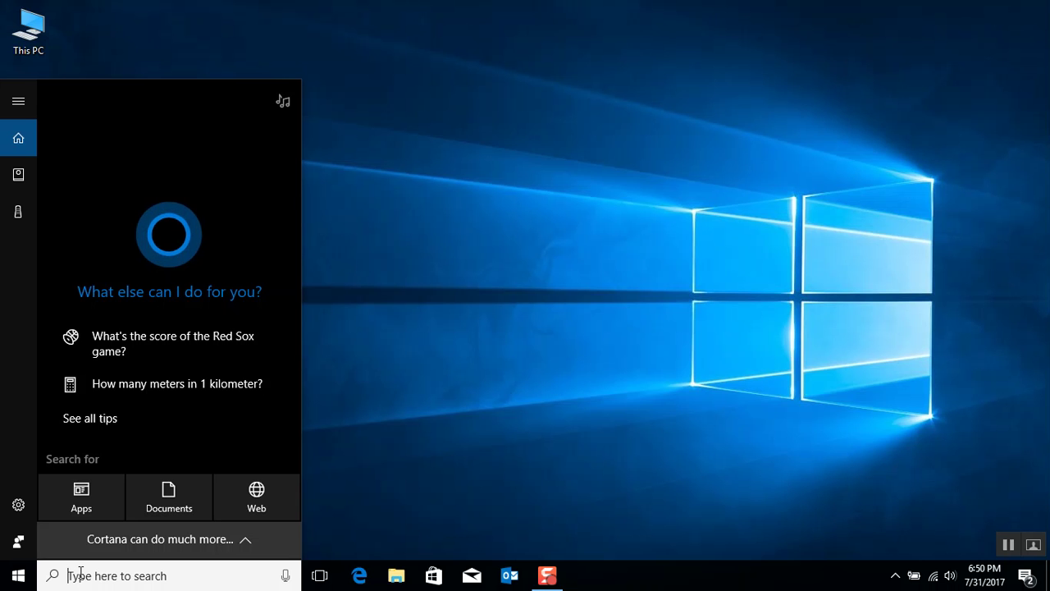
{"action": "type", "text": "middle "}
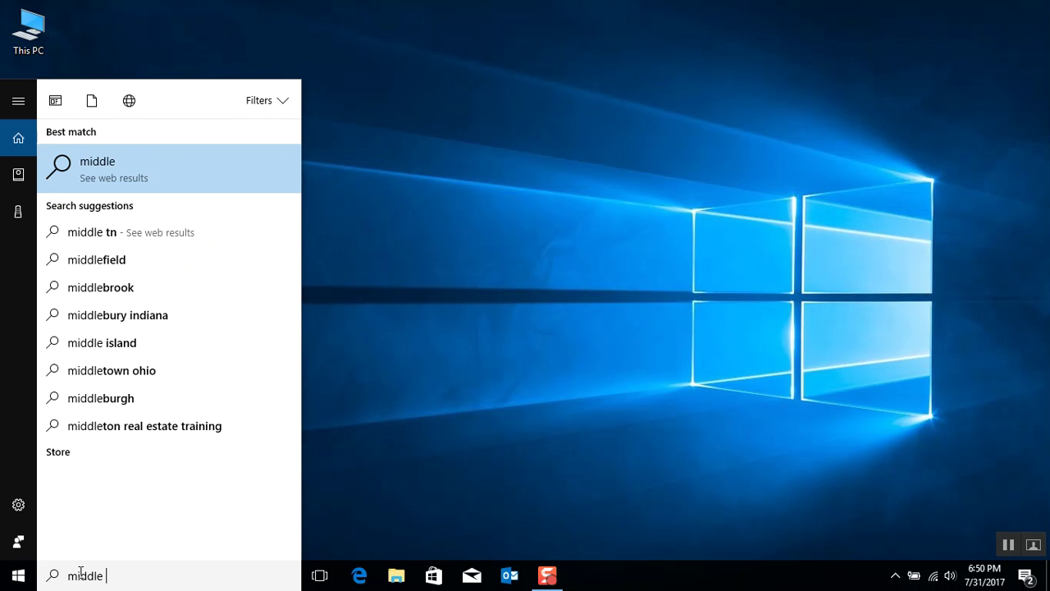
{"action": "type", "text": "easter rest"}
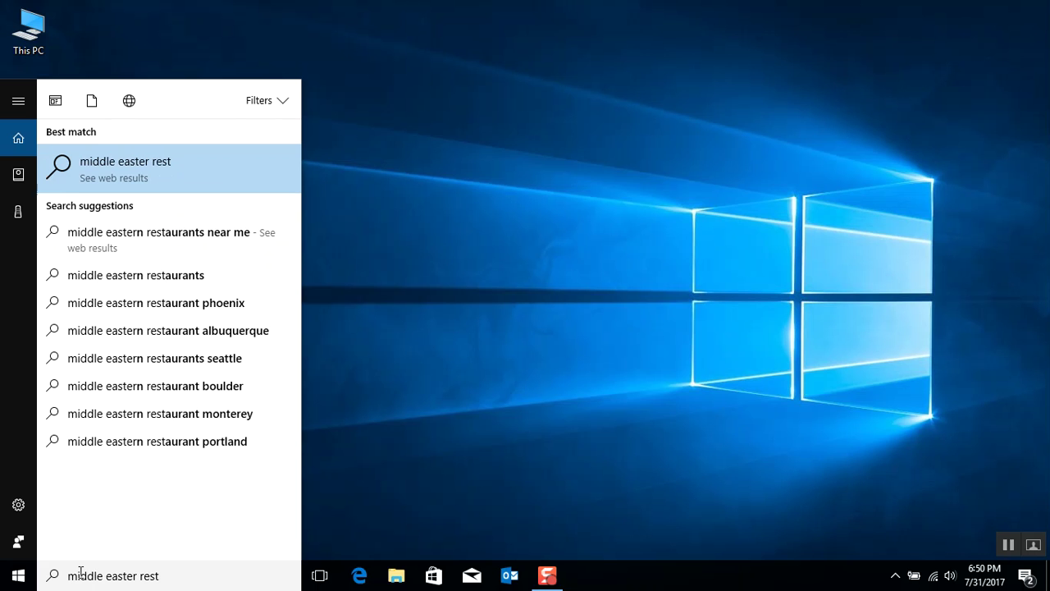
{"action": "left_click", "coordinate": [215, 237]}
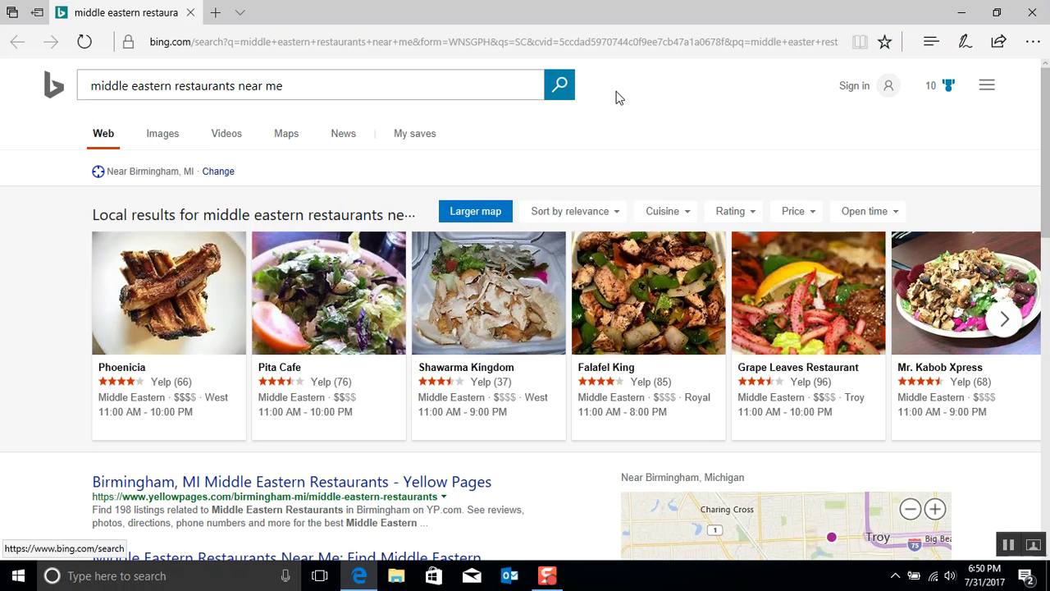
{"action": "left_click_drag", "start_coordinate": [1043, 142], "coordinate": [1045, 201]}
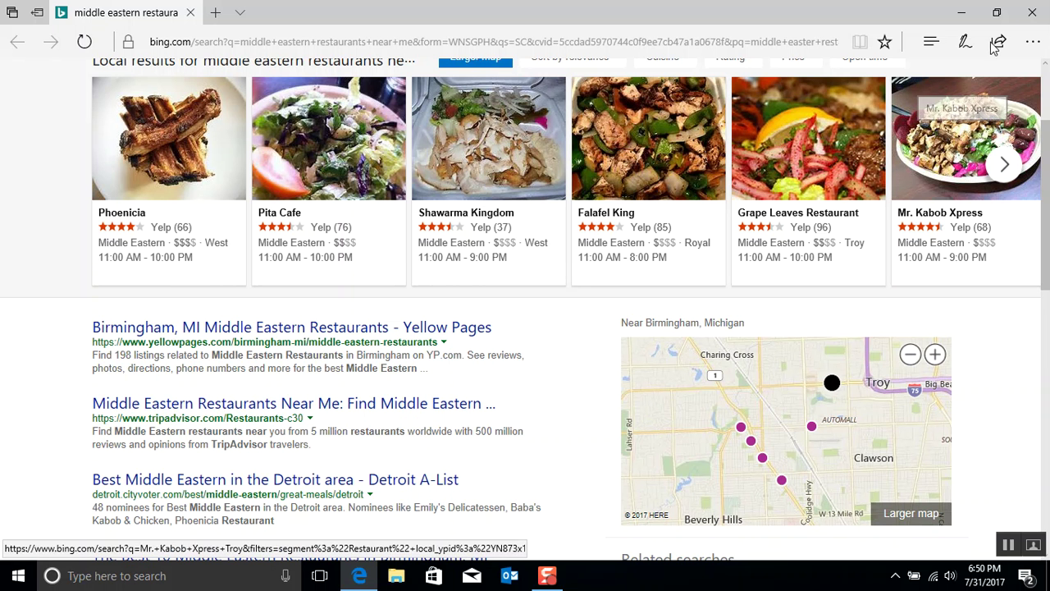
{"action": "left_click", "coordinate": [1032, 16]}
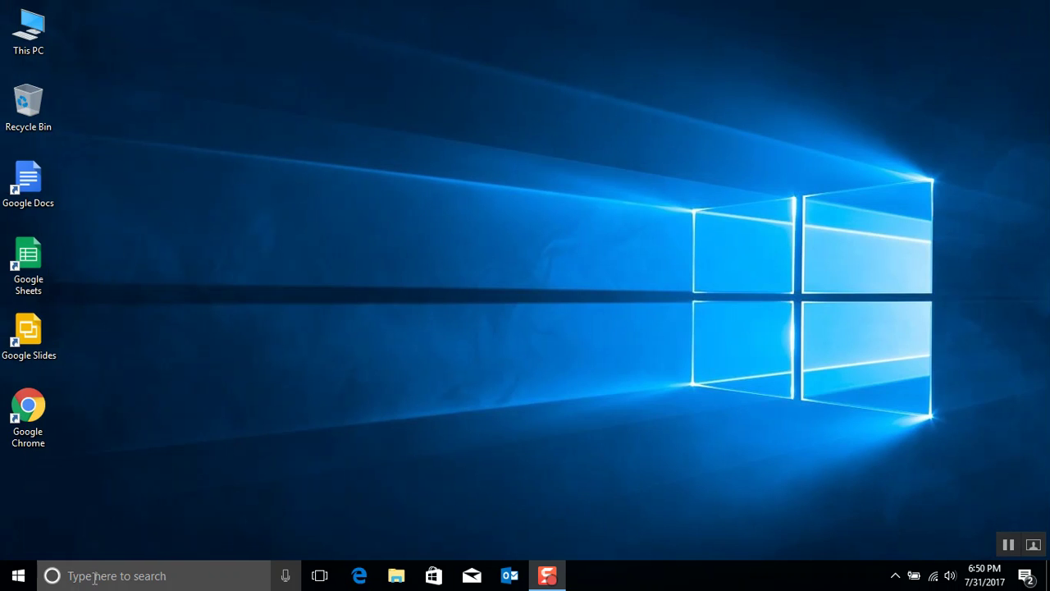